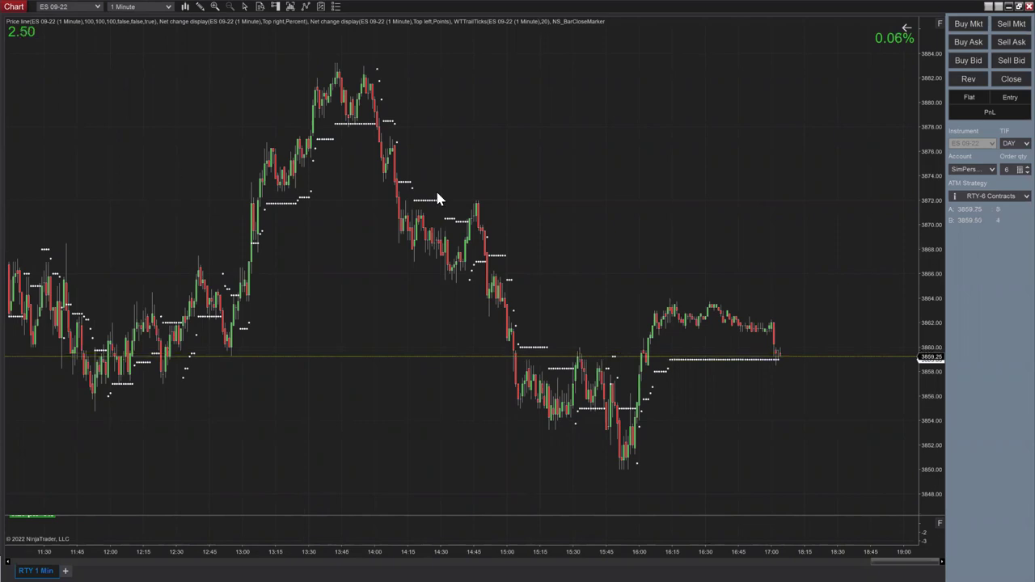
Review the RTY-6 Contracts strategy parameters and close them without changes
click(979, 196)
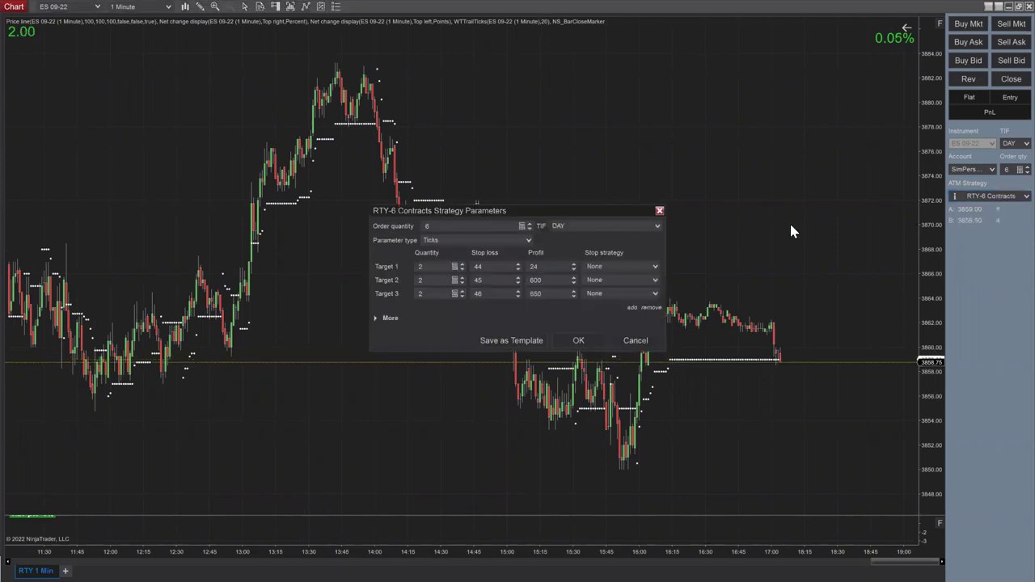
click(638, 340)
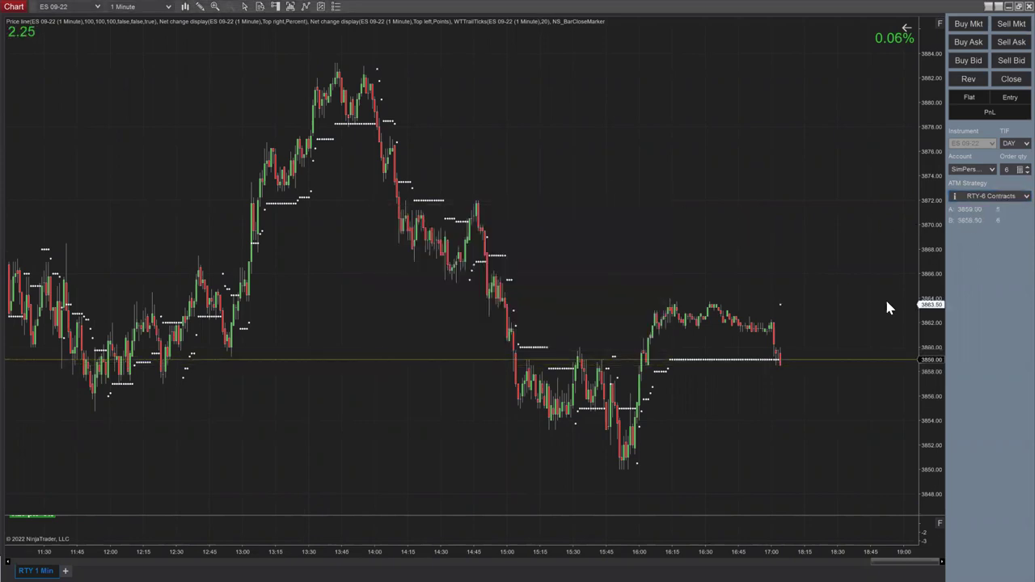
Load the ES-3 Contracts ATM strategy, set its order quantity to 2 and remove Target 3
click(1013, 196)
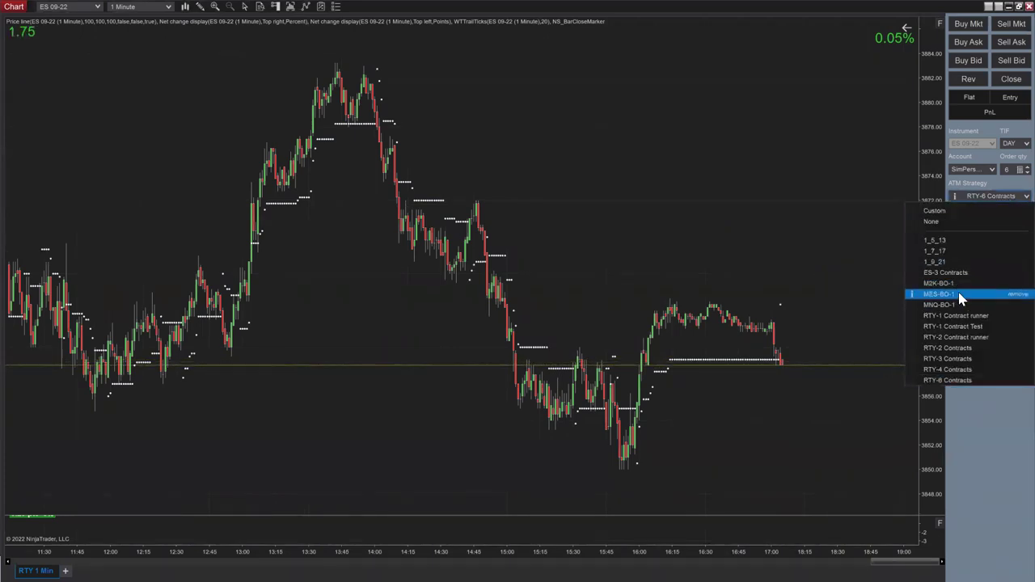
click(946, 272)
click(1012, 196)
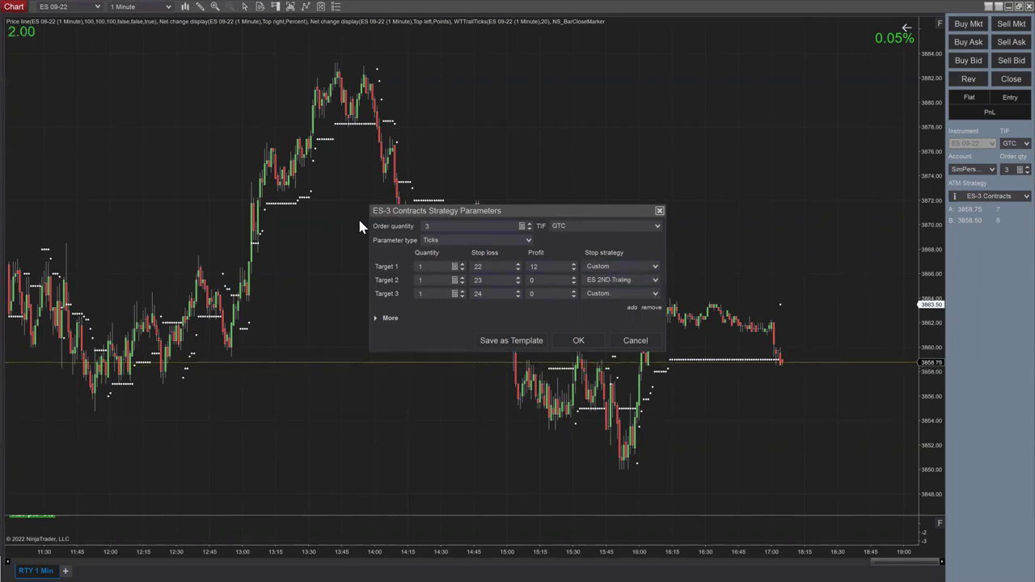
click(394, 224)
text(2)
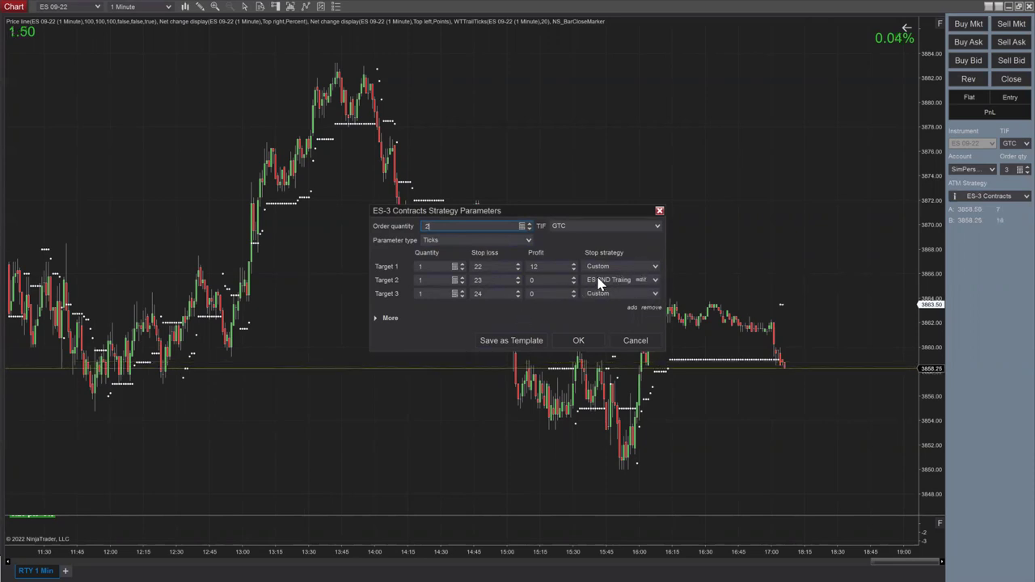
click(651, 307)
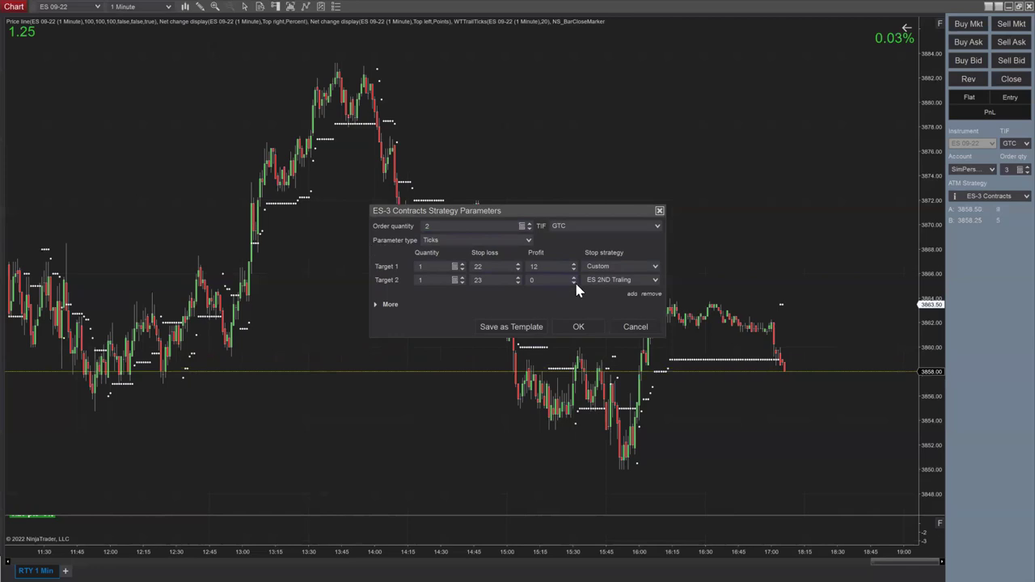
Check the auto breakeven and auto trail settings of Target 1's custom stop strategy
click(639, 267)
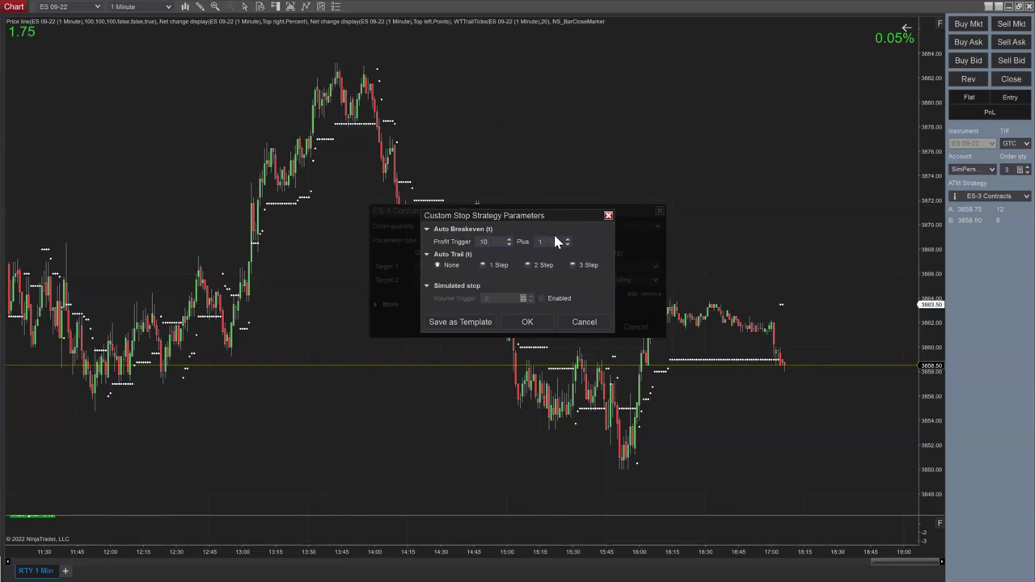
click(583, 323)
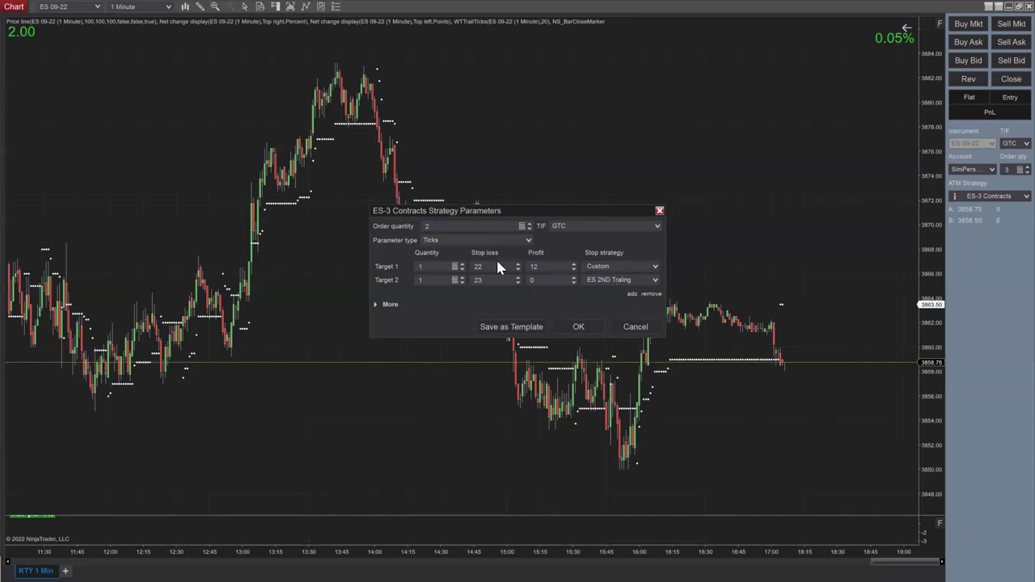
Set Target 2's stop strategy to breakeven trigger 0 plus 0, with a one-step trail of stop loss 20 and profit trigger 12
click(478, 278)
click(640, 282)
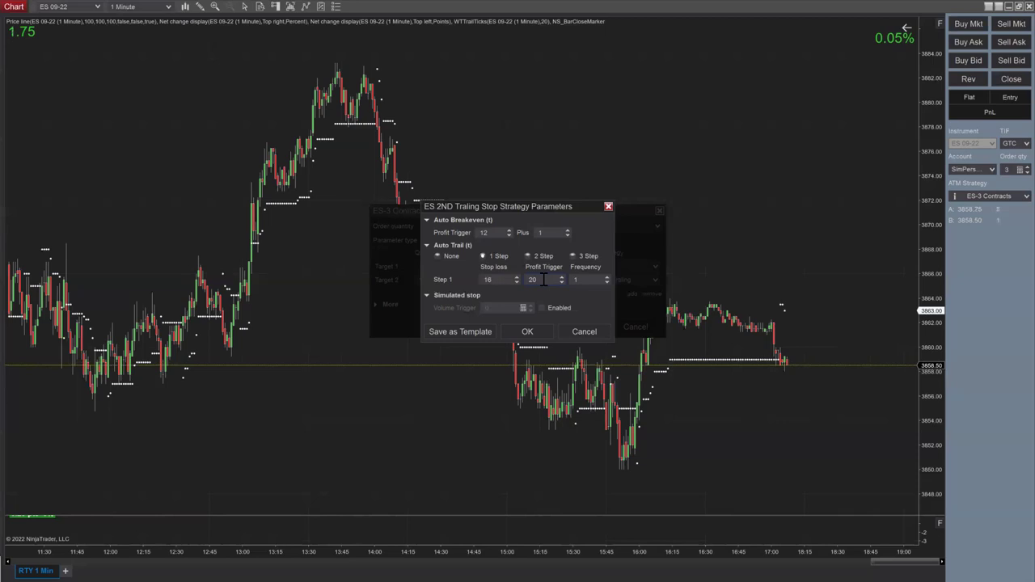
double_click(534, 280)
text(12)
double_click(484, 232)
text(0)
click(550, 232)
double_click(491, 280)
text(20)
click(463, 333)
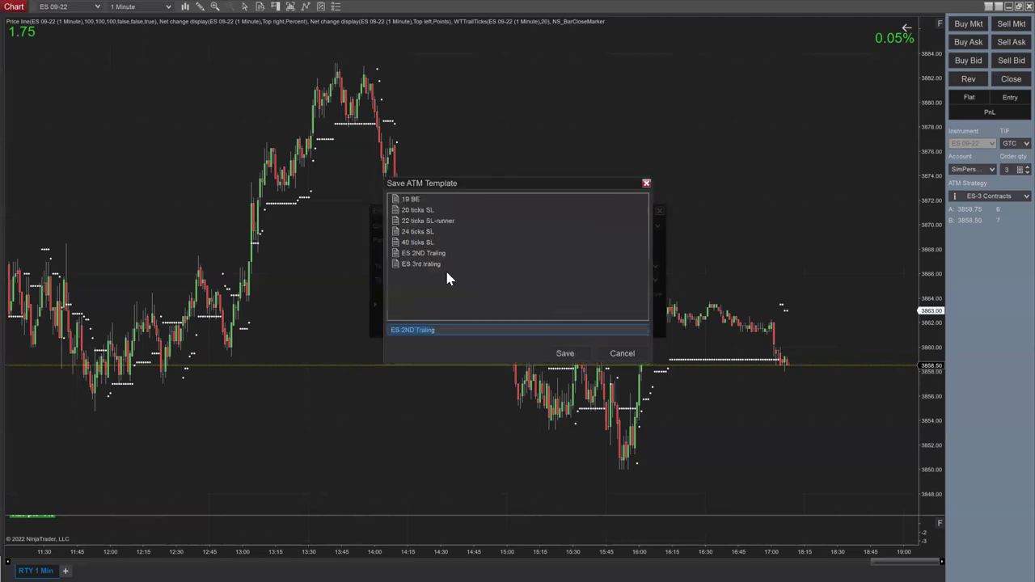
click(419, 266)
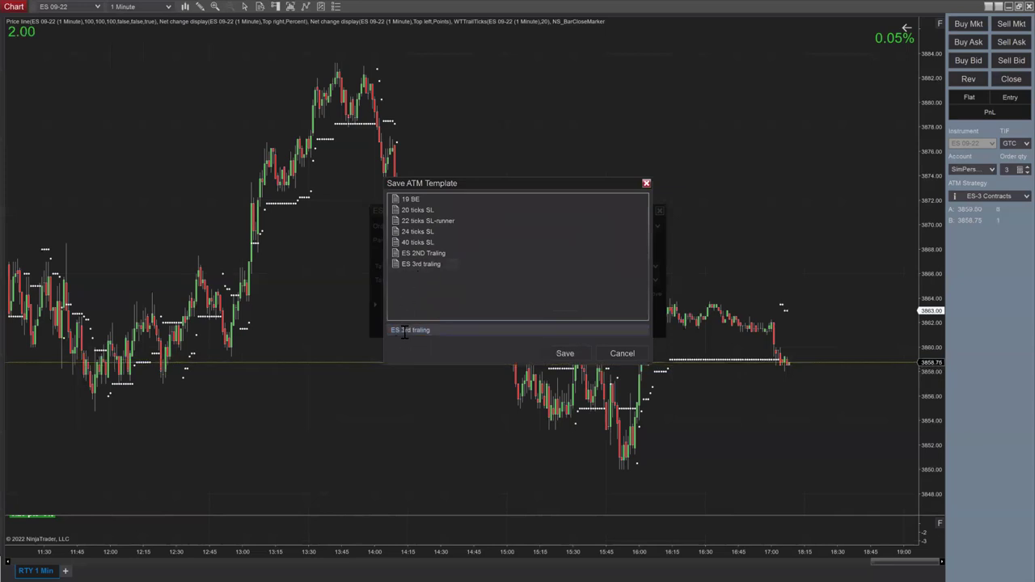
click(400, 332)
click(601, 357)
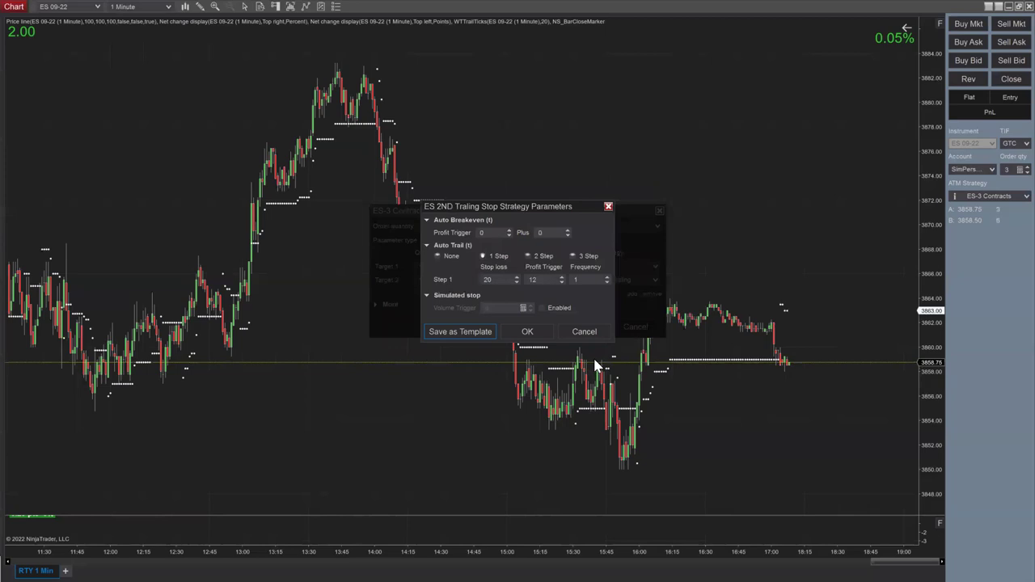
Accept Target 2's custom stop settings and save the strategy as a template named ES-2 Contracts, applying it to the chart
click(524, 335)
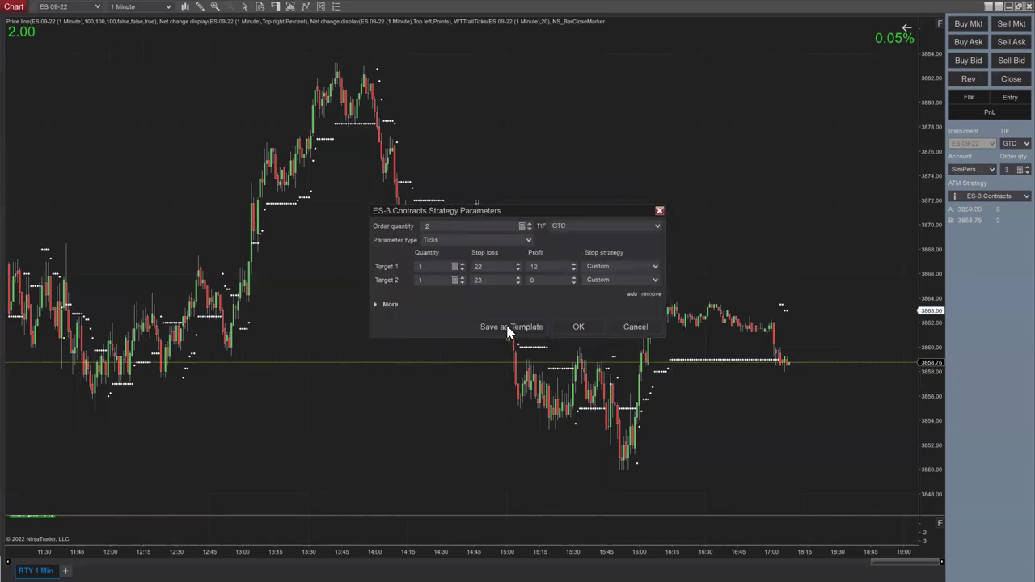
click(506, 332)
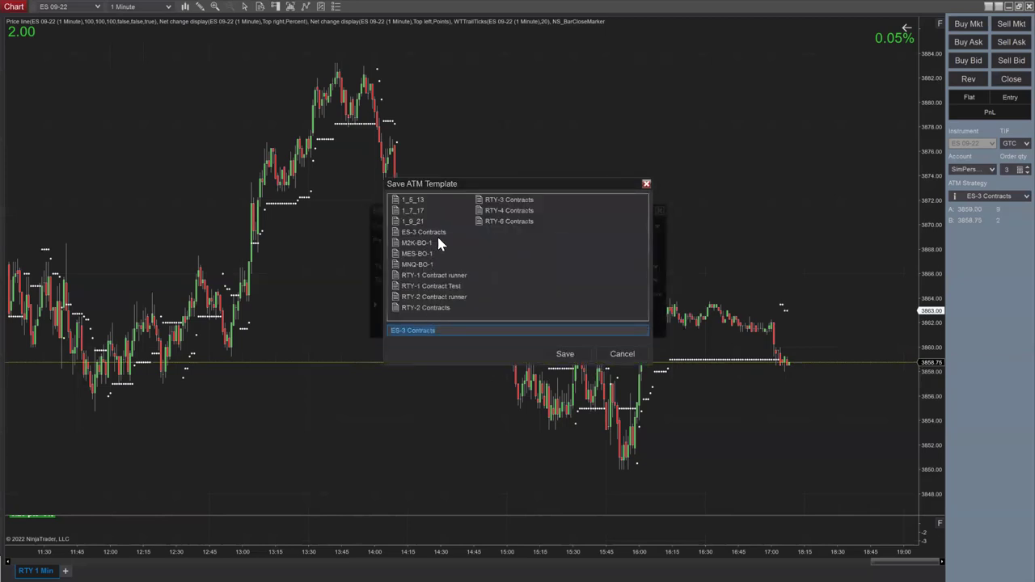
click(405, 330)
click(559, 356)
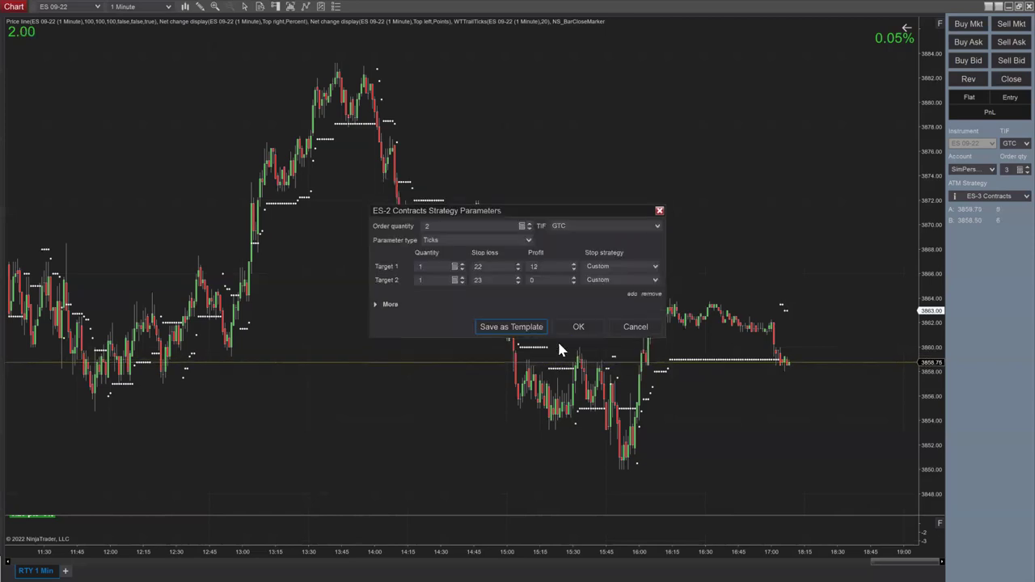
click(576, 328)
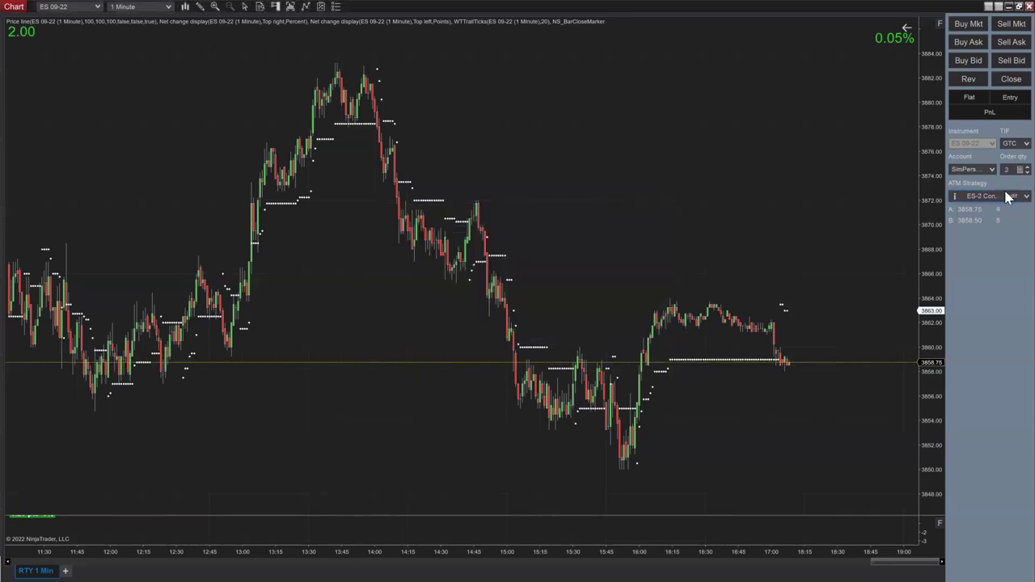
Switch to the ES-3 Contracts strategy and review the stop strategy settings of Targets 1 and 2
click(1010, 198)
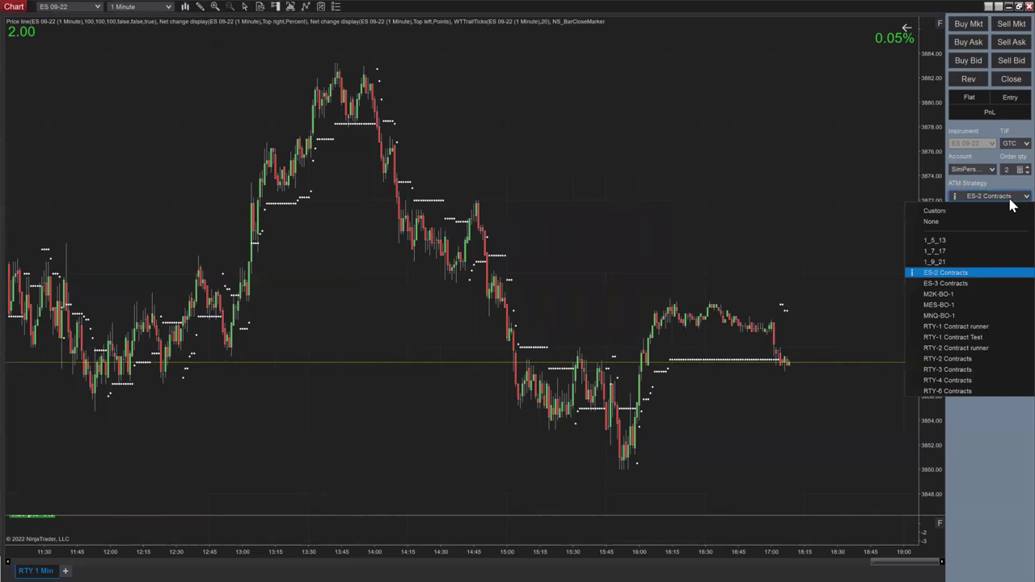
click(946, 283)
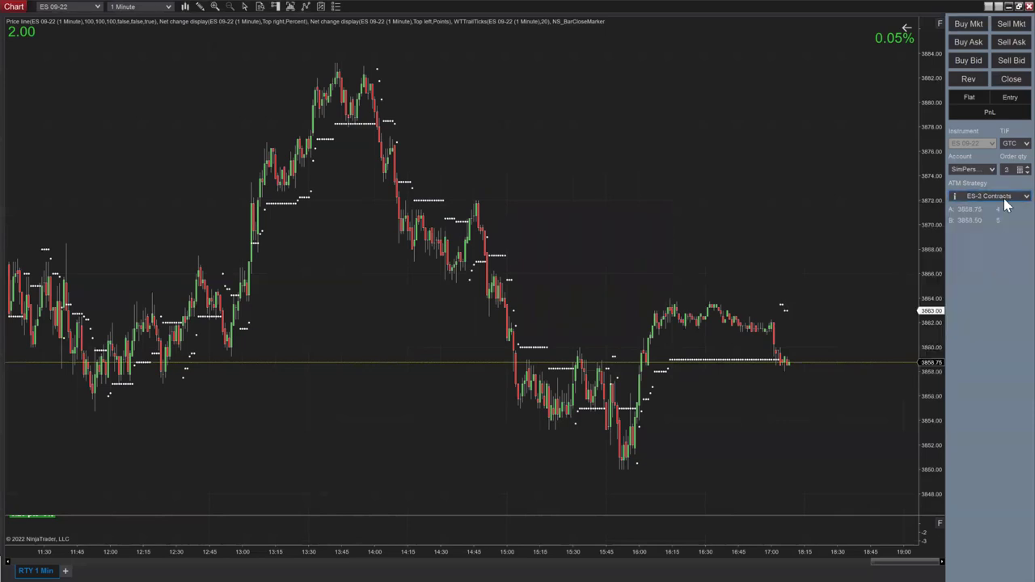
click(1008, 203)
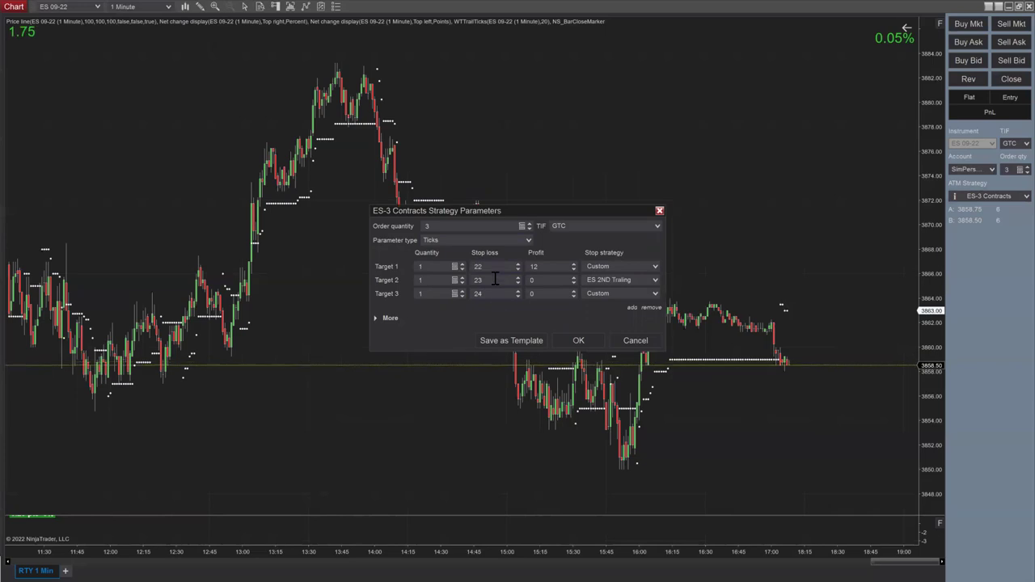
click(641, 267)
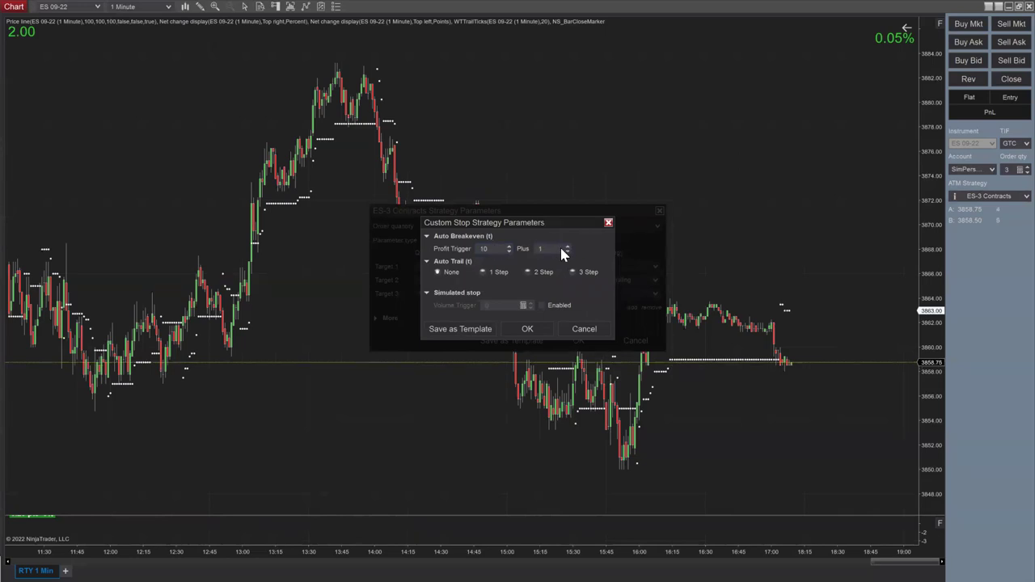
click(583, 329)
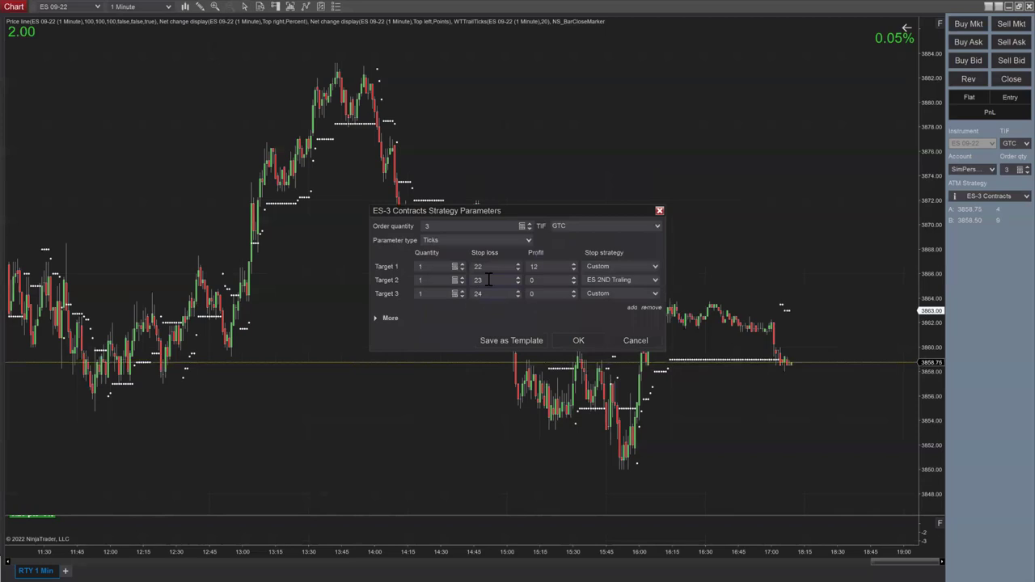
click(639, 285)
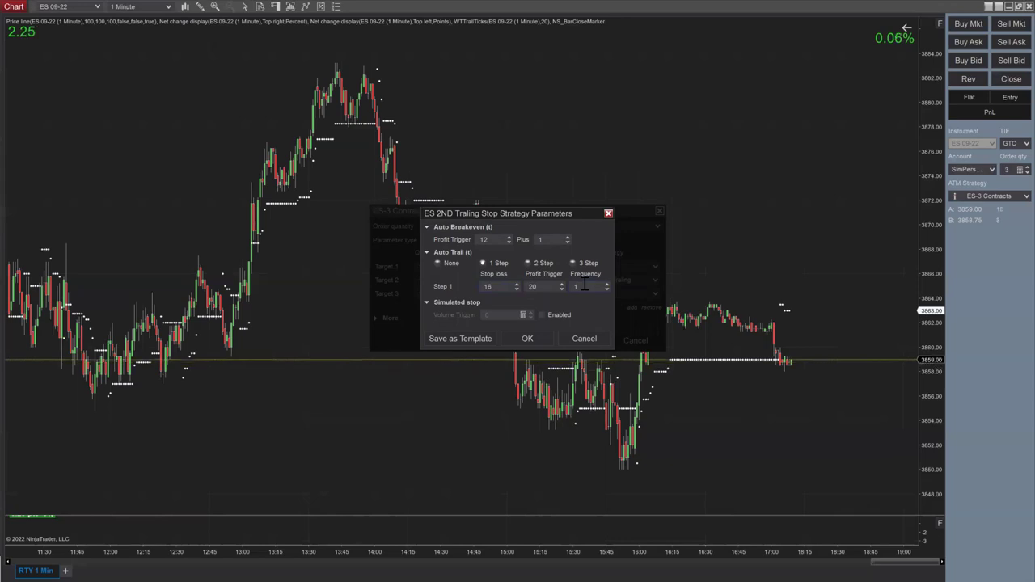
click(584, 340)
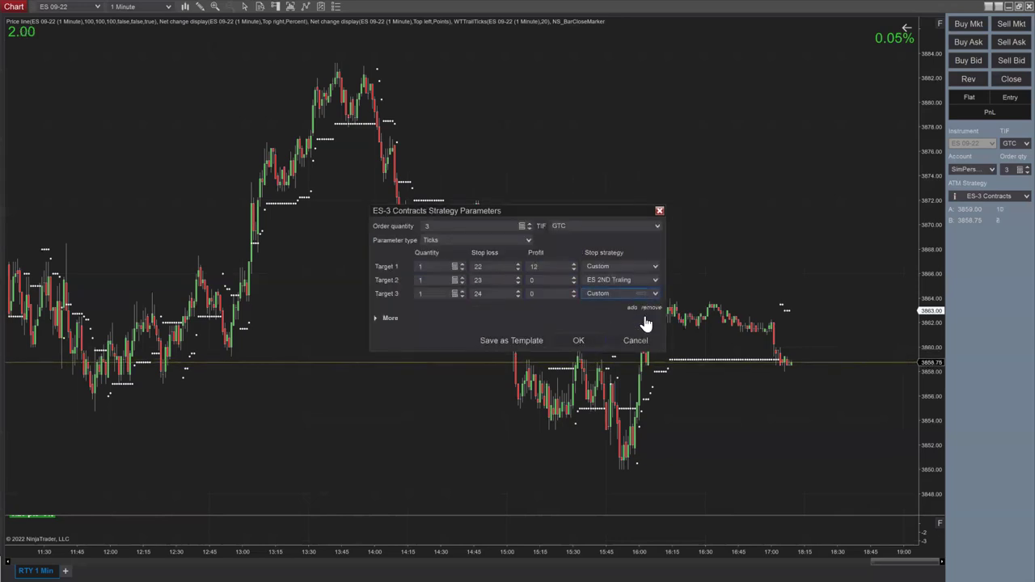
Try auto trail frequencies of 1 and 999 in Target 3's custom stop strategy and discard the edits
click(644, 317)
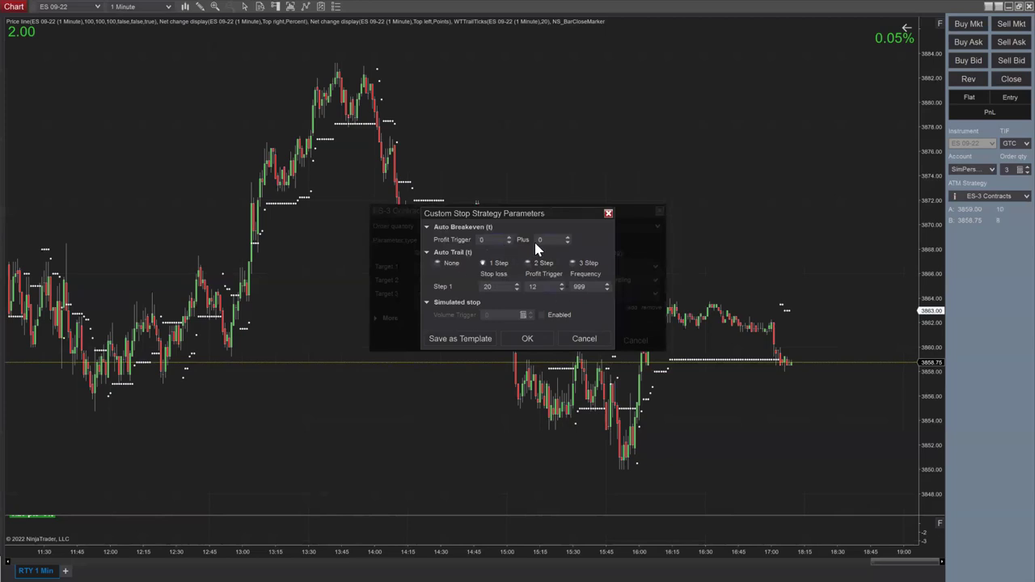
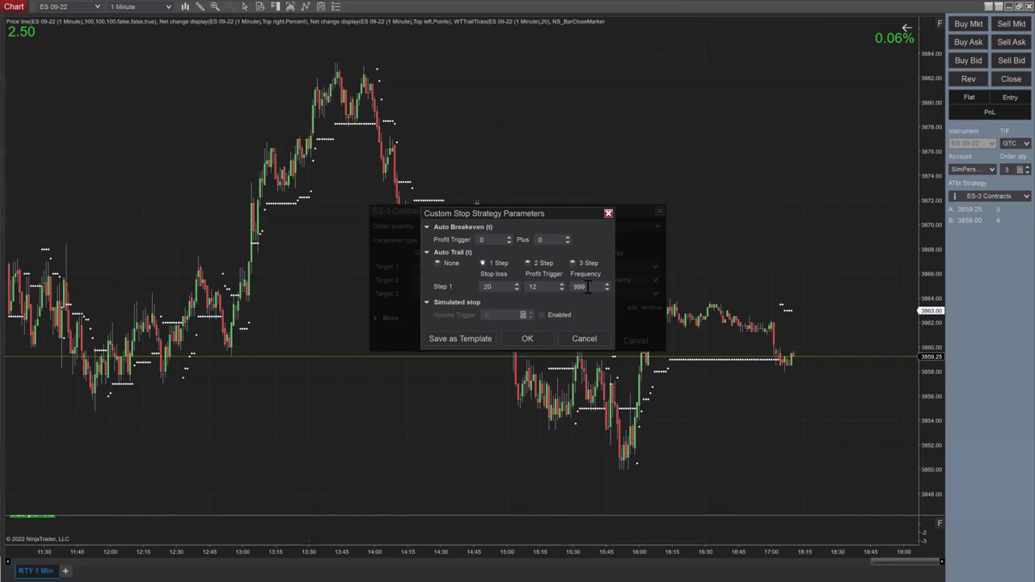
double_click(592, 287)
double_click(600, 287)
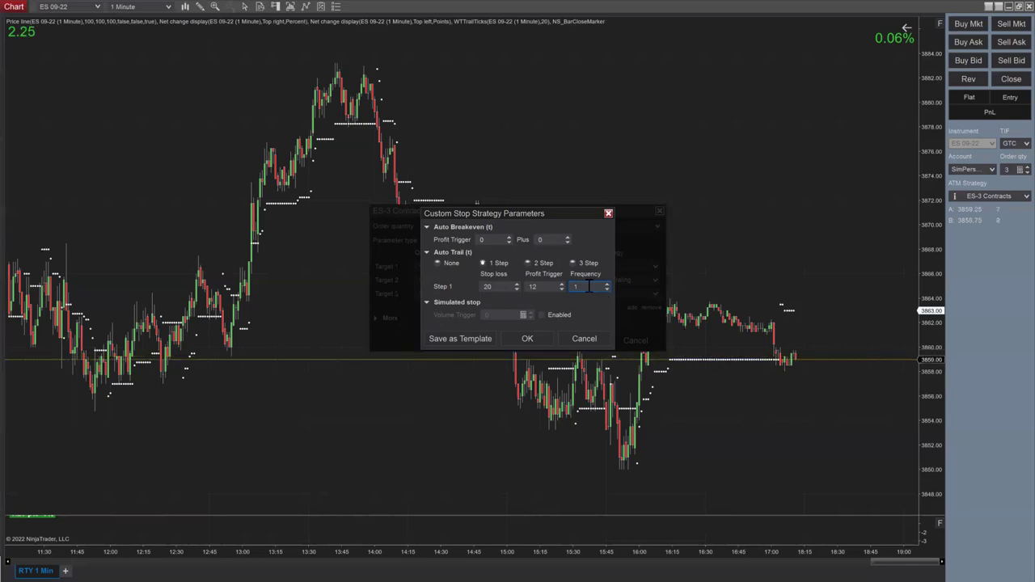
text(999)
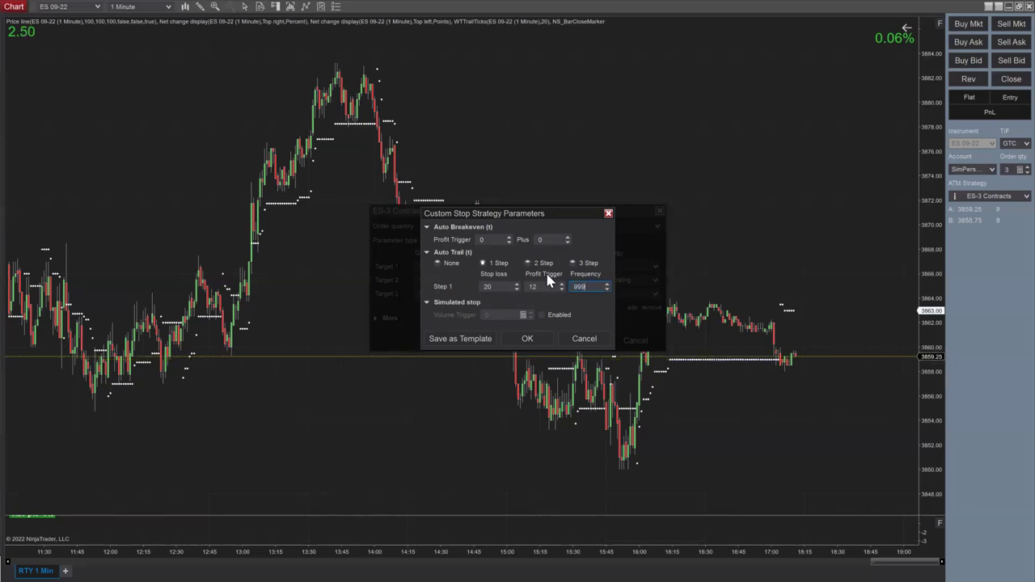
click(589, 344)
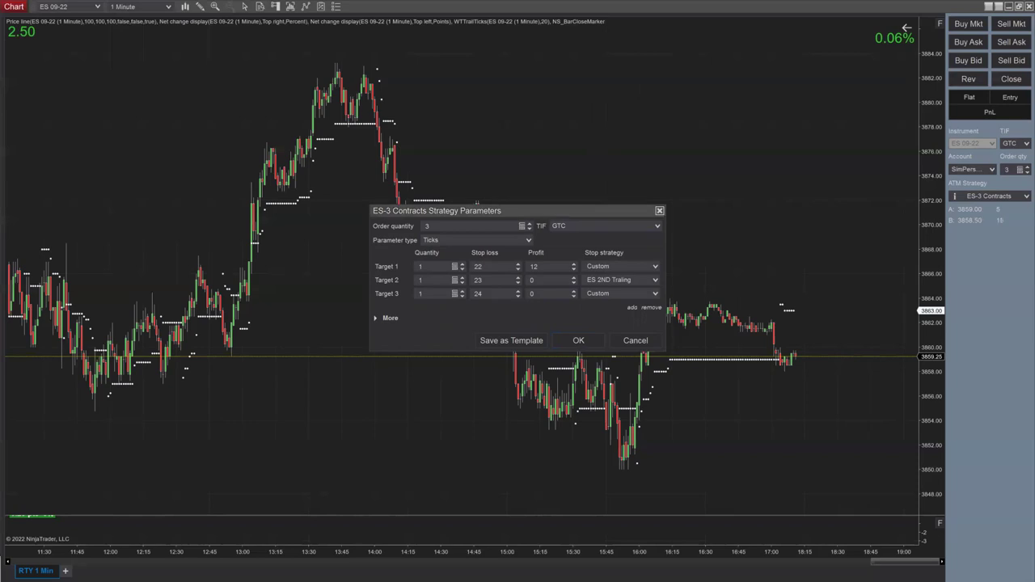
Switch to Calculator and work out the dollar risk as 22 ÷ 4 × 2 × 50
key(alt+Tab)
text(/4)
key(Return)
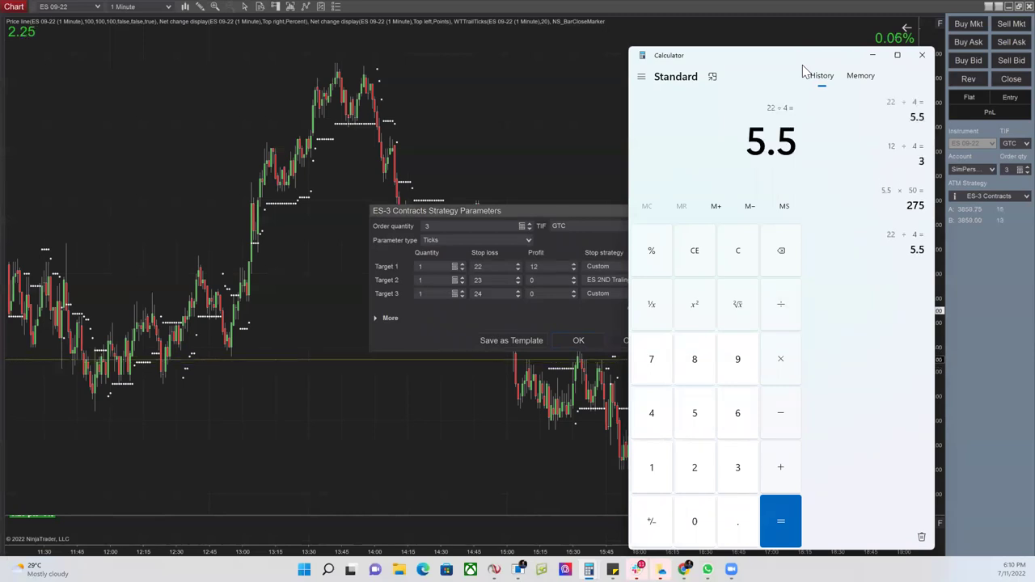
text(*)
text(2)
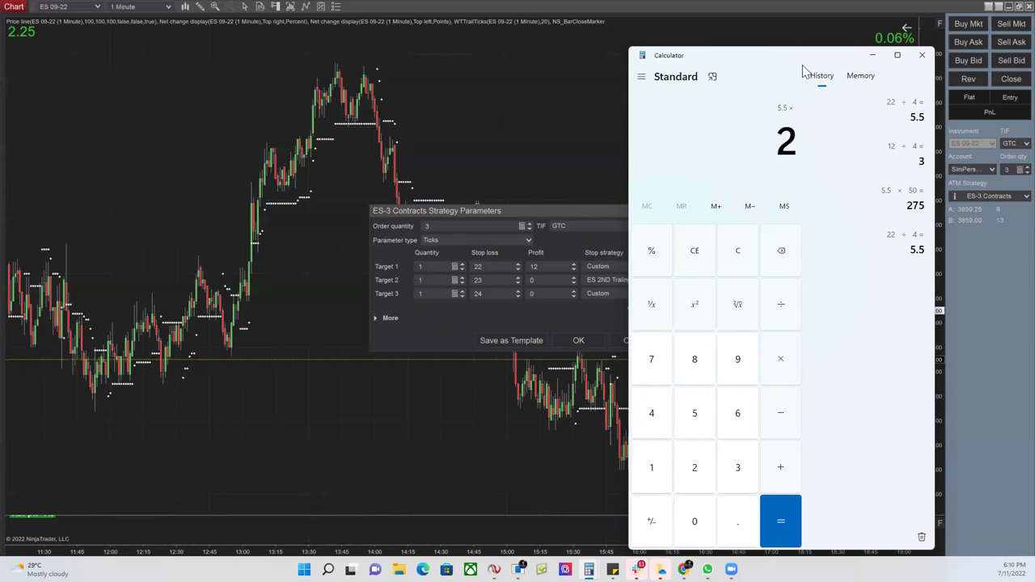
key(Return)
text(*50)
key(Return)
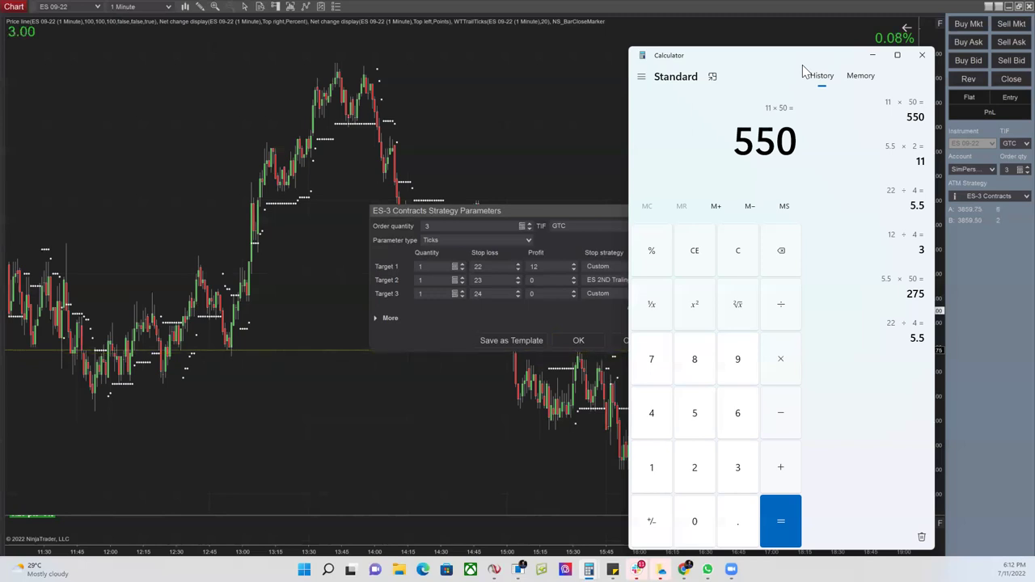
Return to NinjaTrader, dismiss the ES-3 parameters, and load the RTY-2 Contracts strategy with its parameters open
key(alt+Tab)
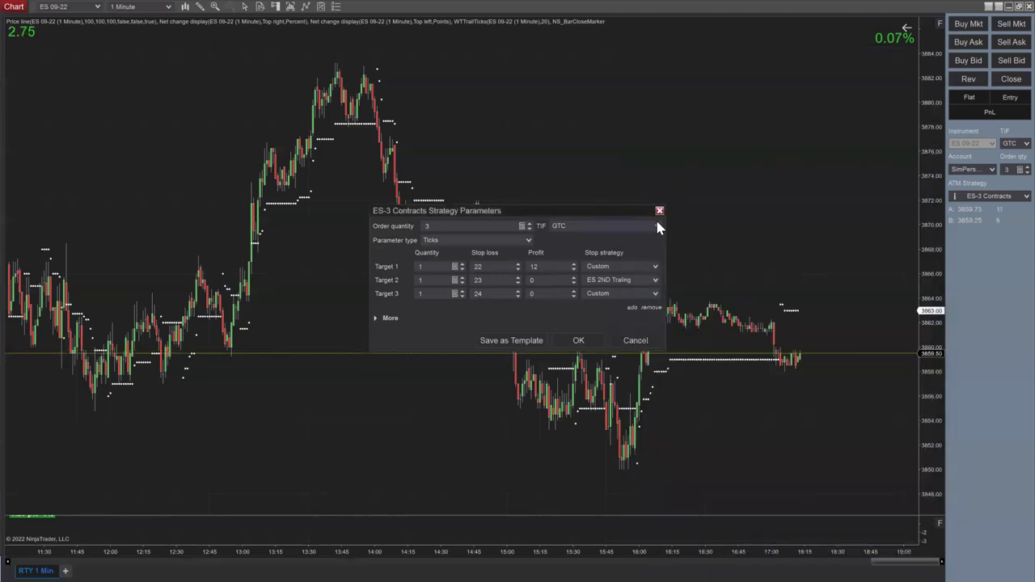
click(659, 210)
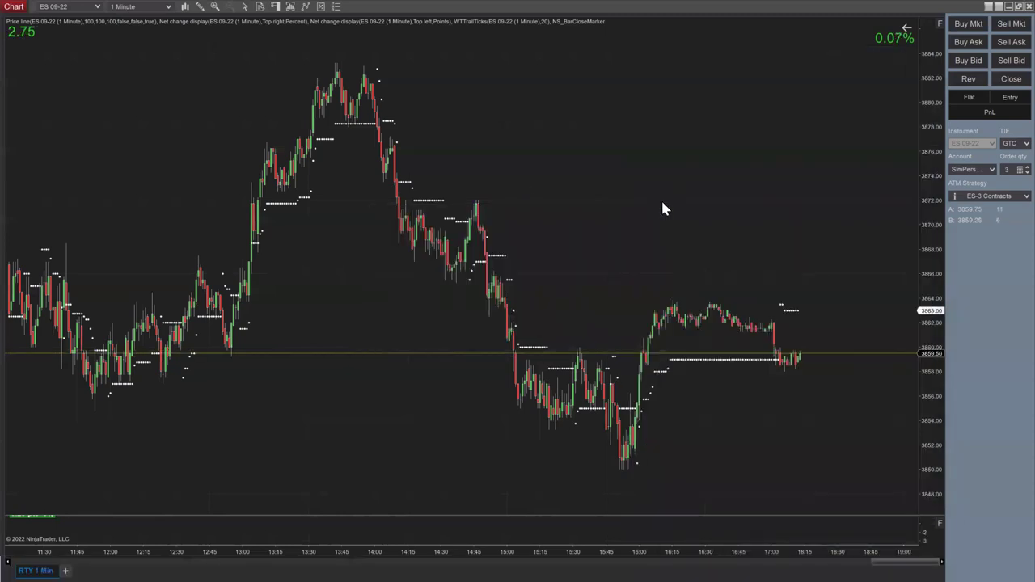
click(1011, 200)
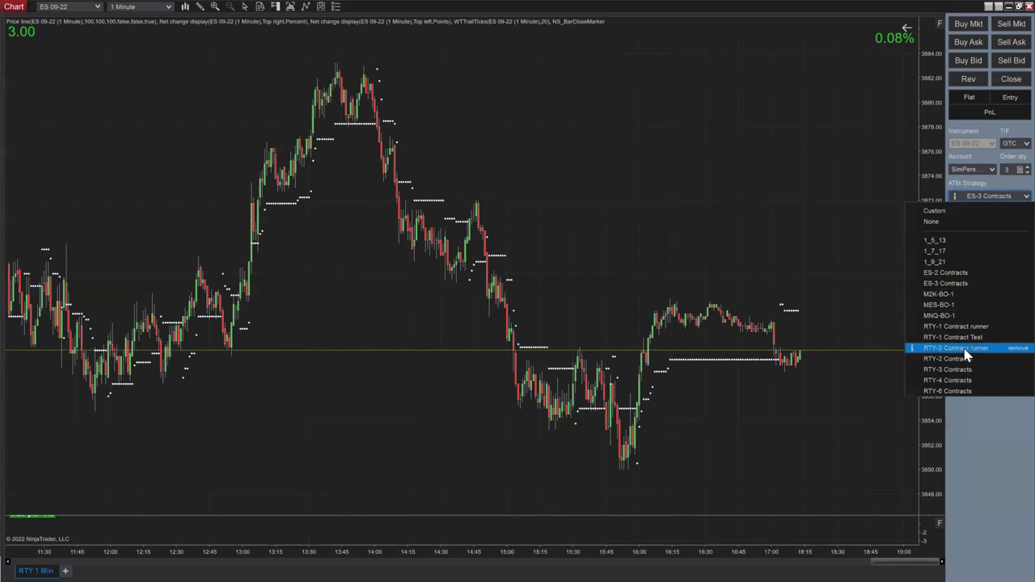
click(973, 359)
click(1015, 199)
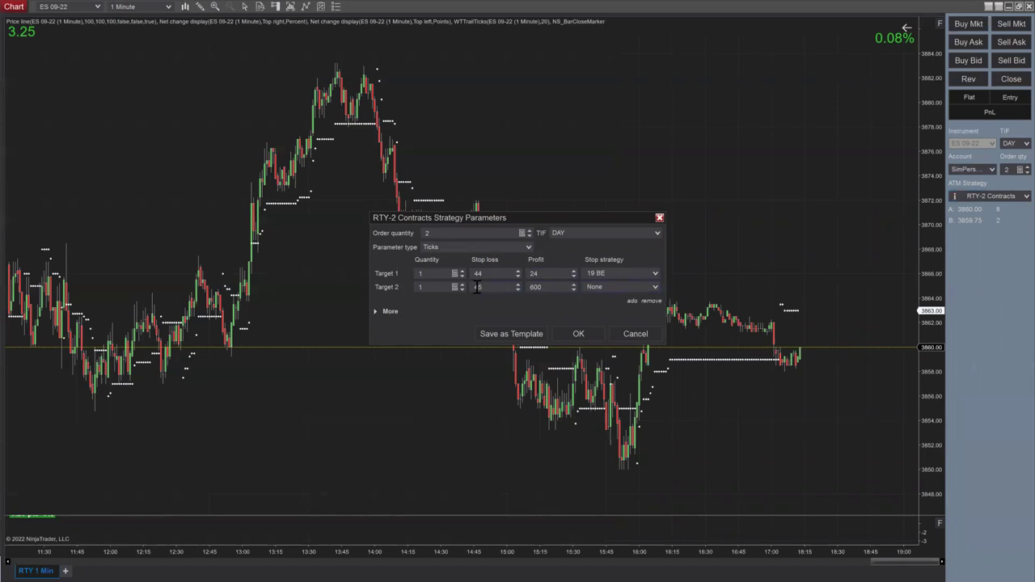
Try a custom stop strategy on Target 2 with a one-step trail, stop loss 40 and profit trigger 24, and discard the strategy changes
click(655, 289)
click(625, 299)
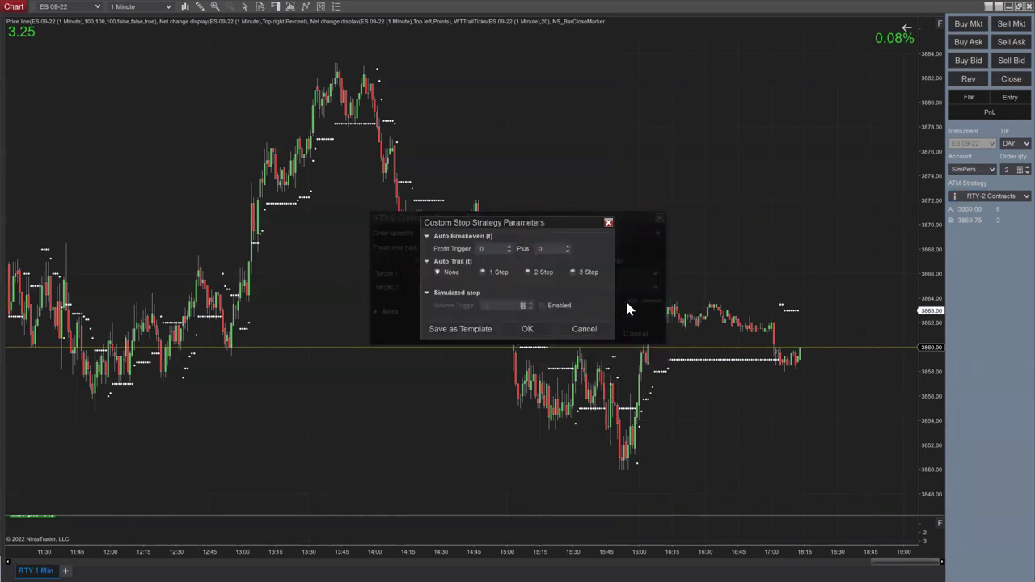
click(499, 249)
key(BackSpace)
click(484, 273)
key(Tab)
text(24)
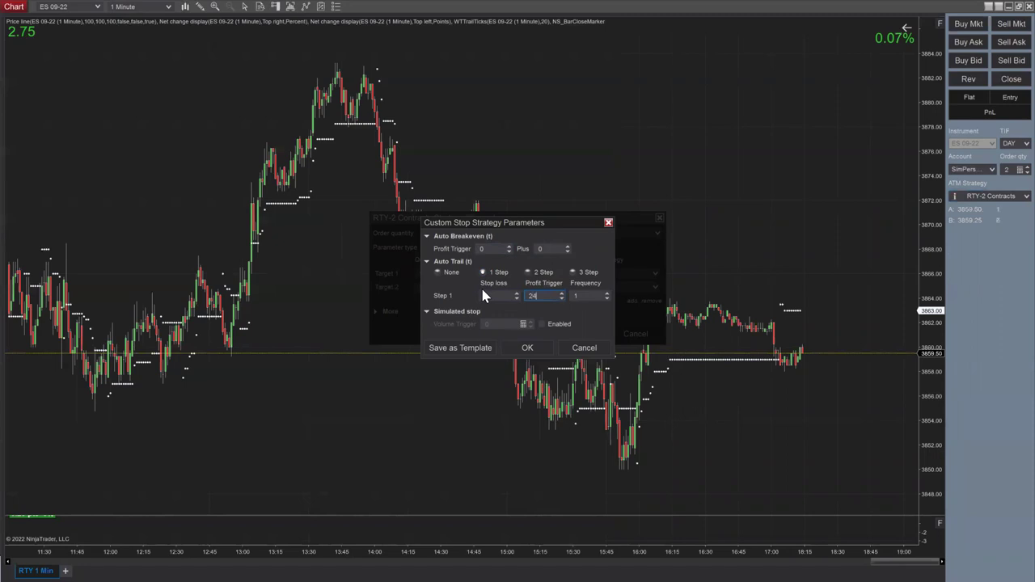
click(502, 297)
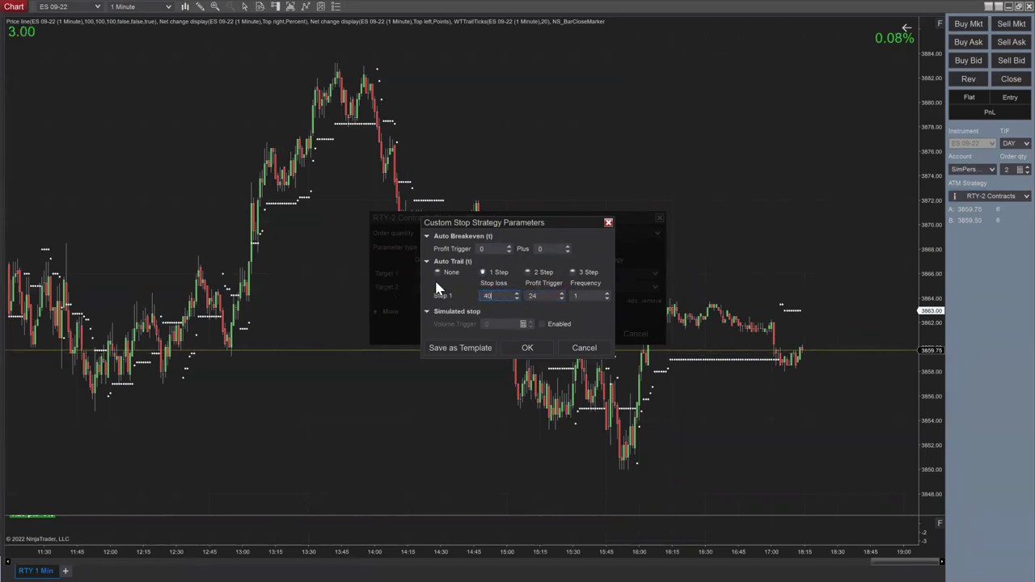
click(532, 346)
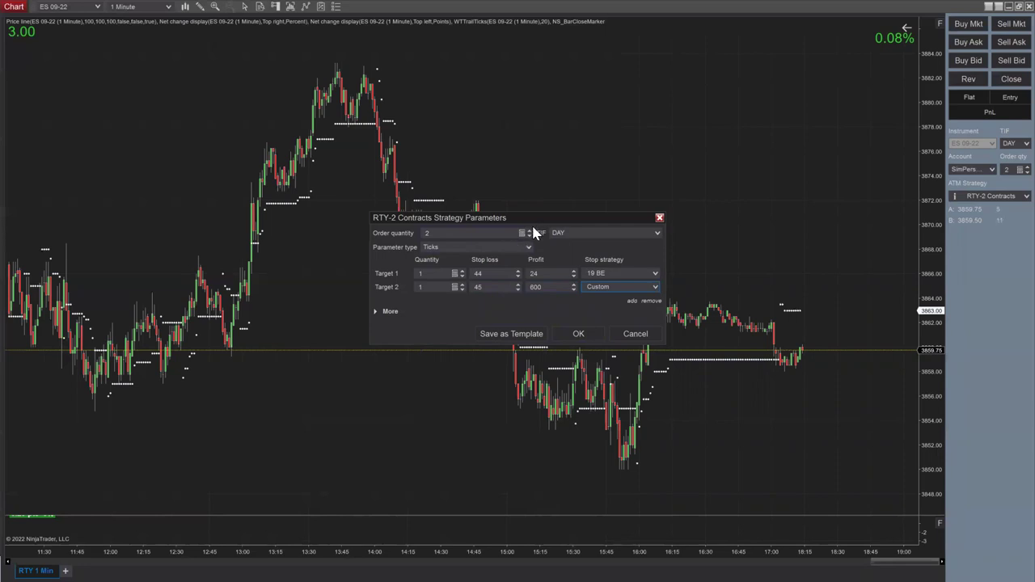
click(650, 333)
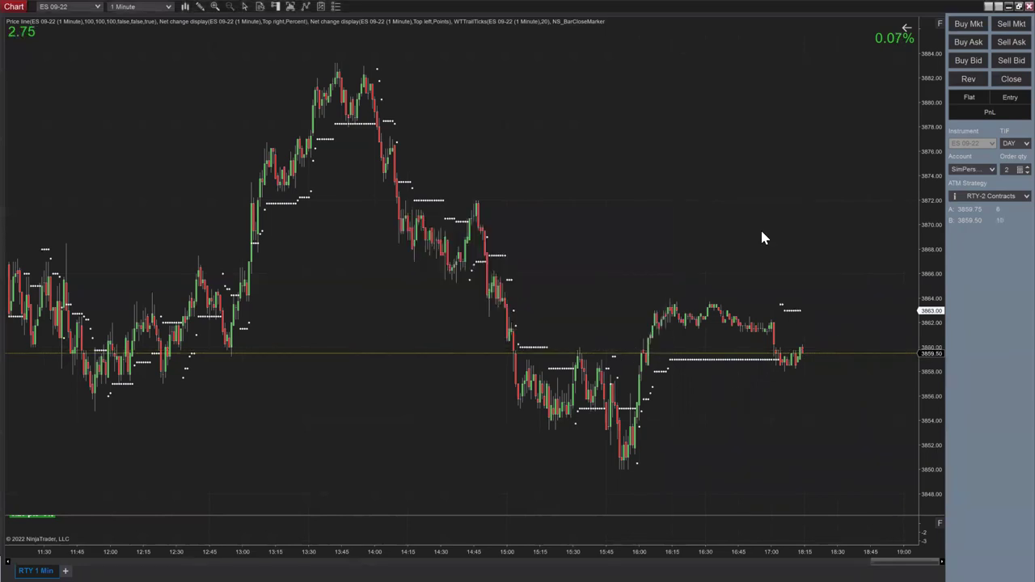